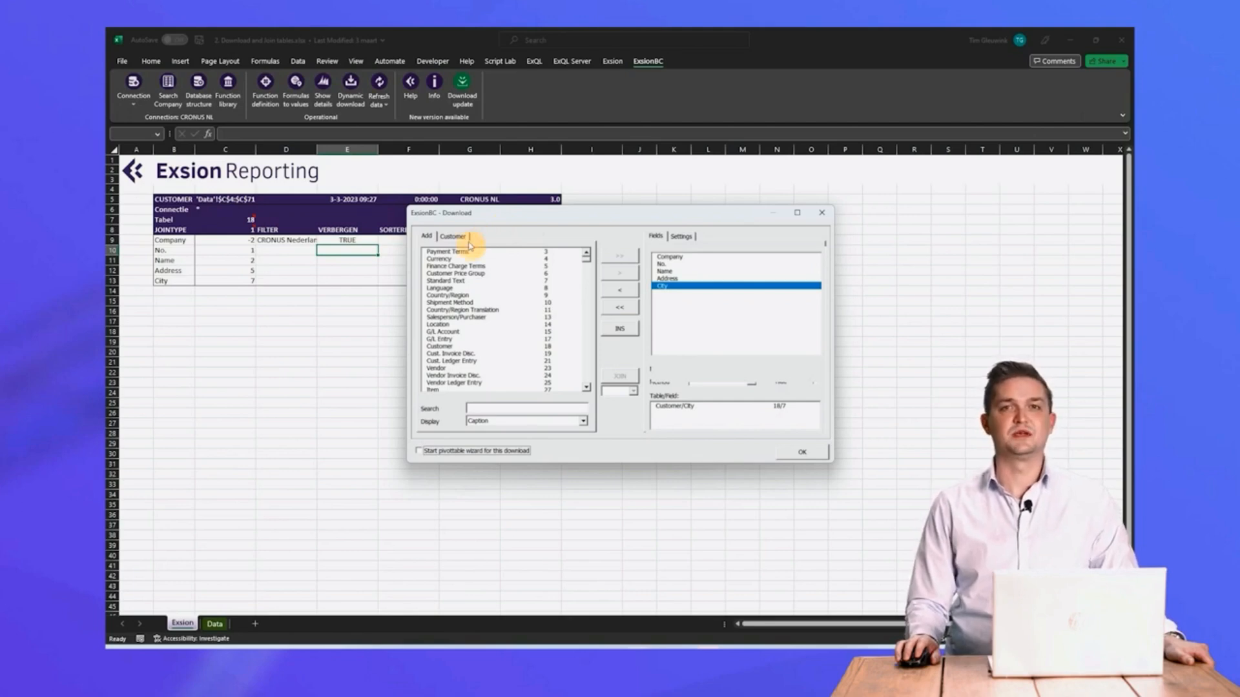
# Step: Join the Cust. Ledger Entry table to Customer, matching No. with Sell-to Customer No. as an INNER JOIN
pyautogui.doubleClick(454, 361)
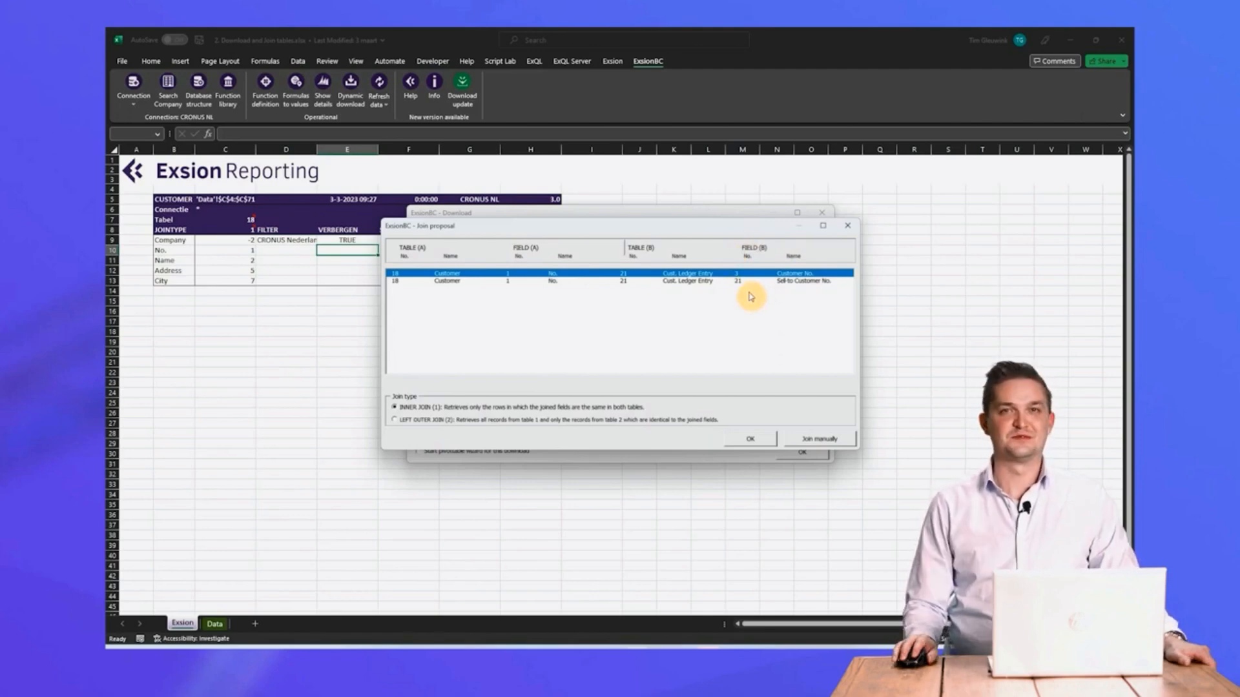
pyautogui.click(705, 283)
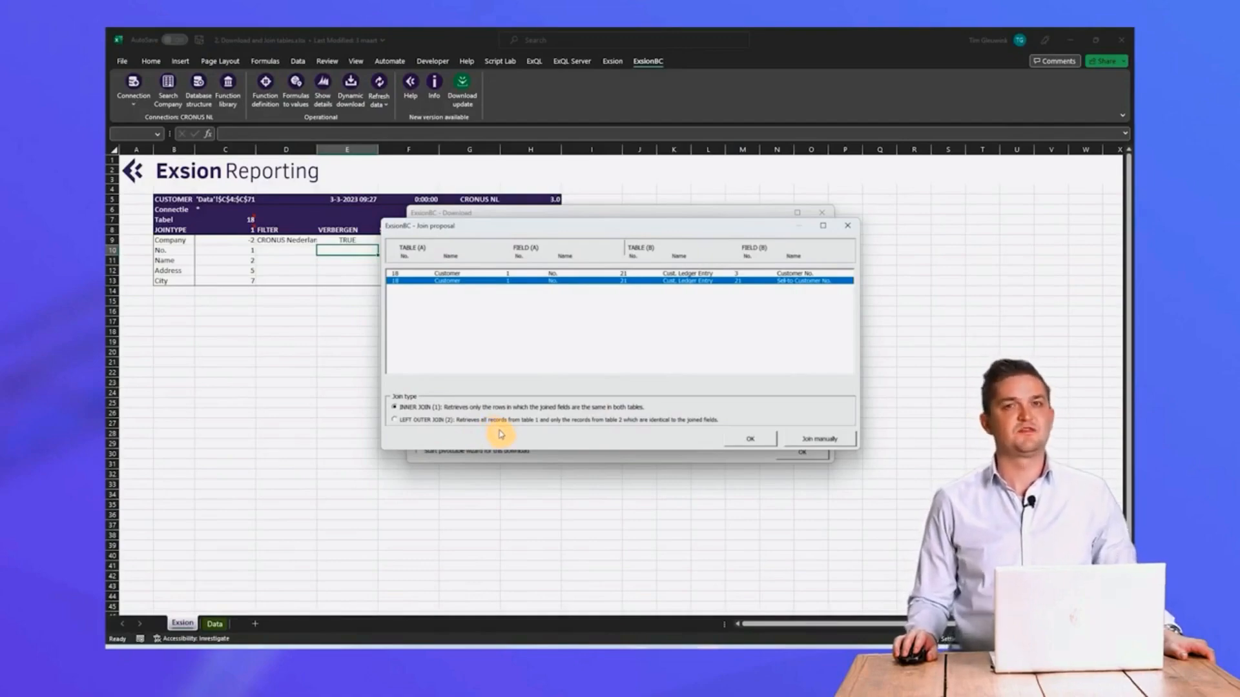
pyautogui.click(745, 440)
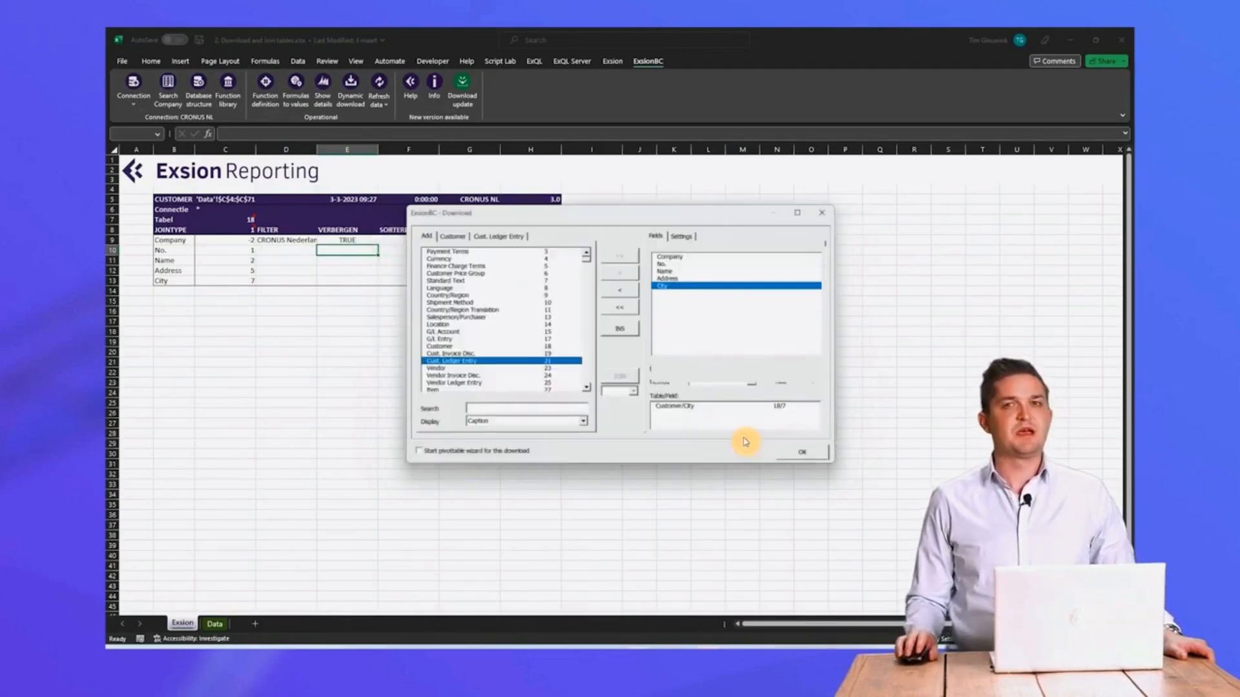
# Step: Add the Document No. and Posting Date fields from Cust. Ledger Entry to the download
pyautogui.click(452, 237)
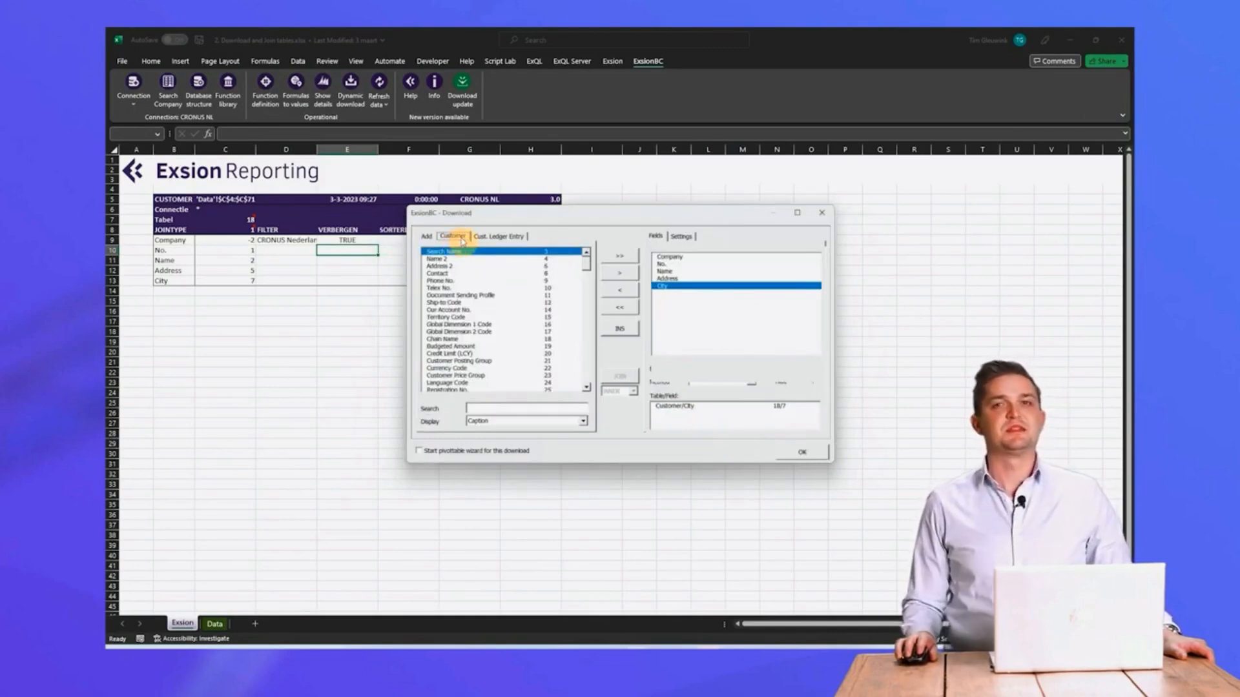
pyautogui.click(494, 237)
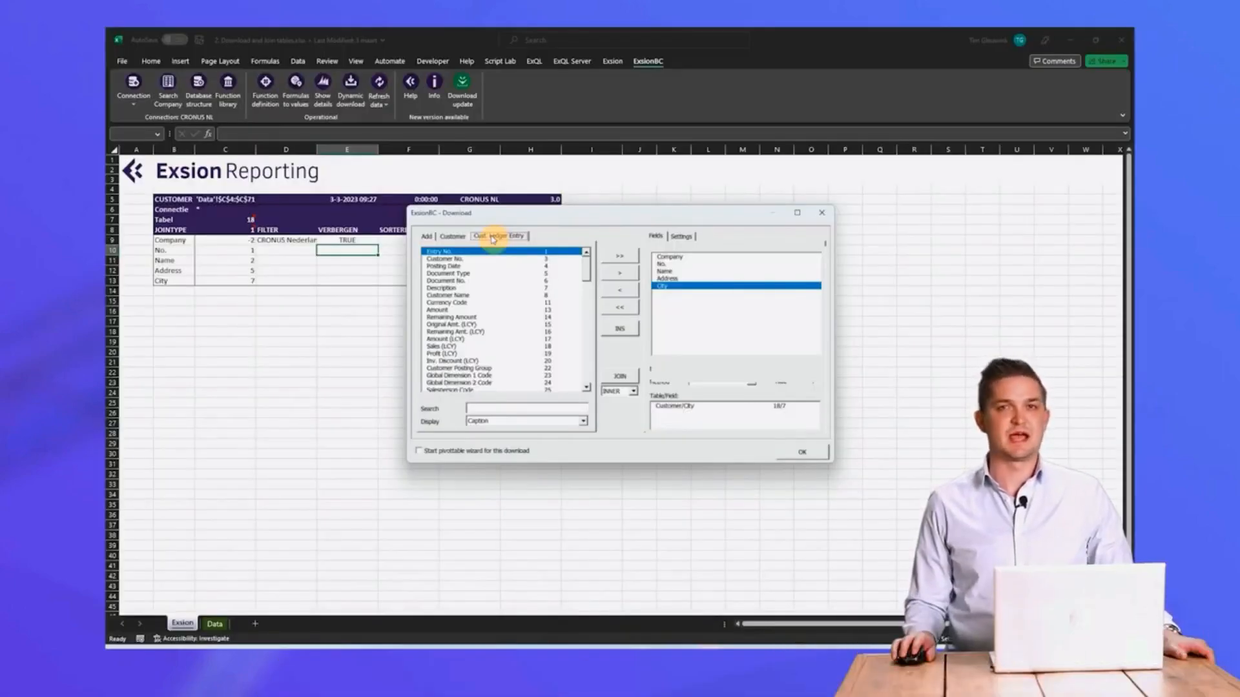
pyautogui.doubleClick(463, 280)
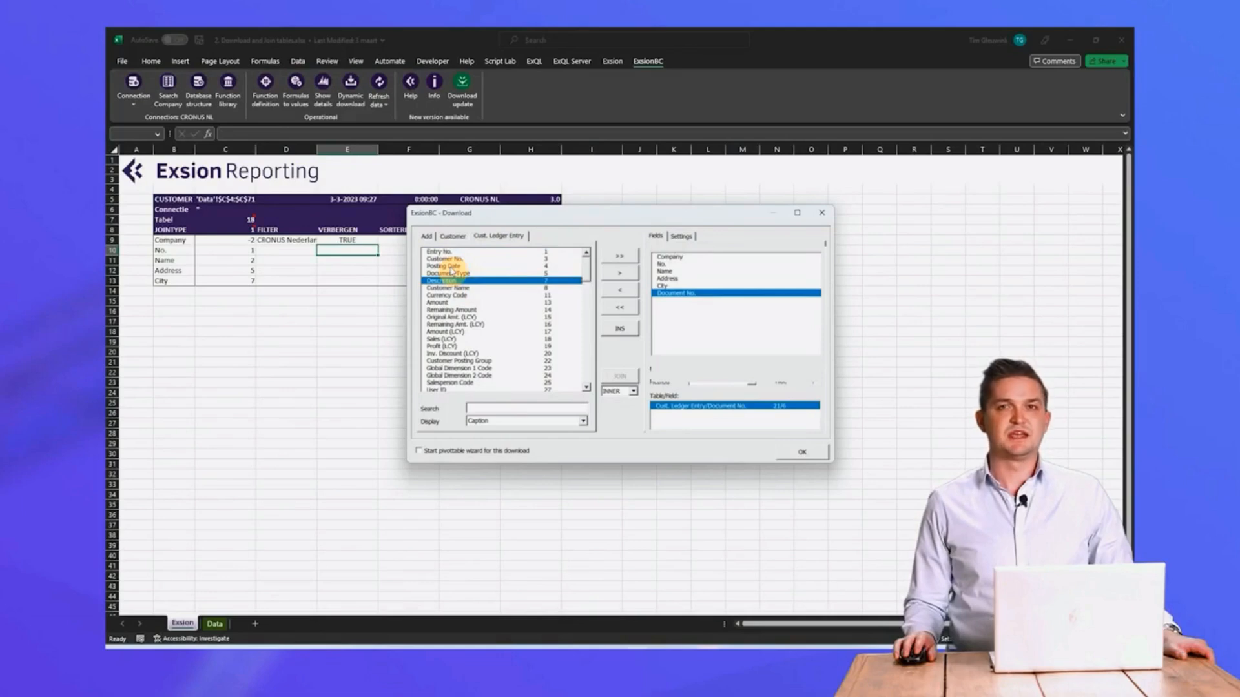
pyautogui.doubleClick(449, 267)
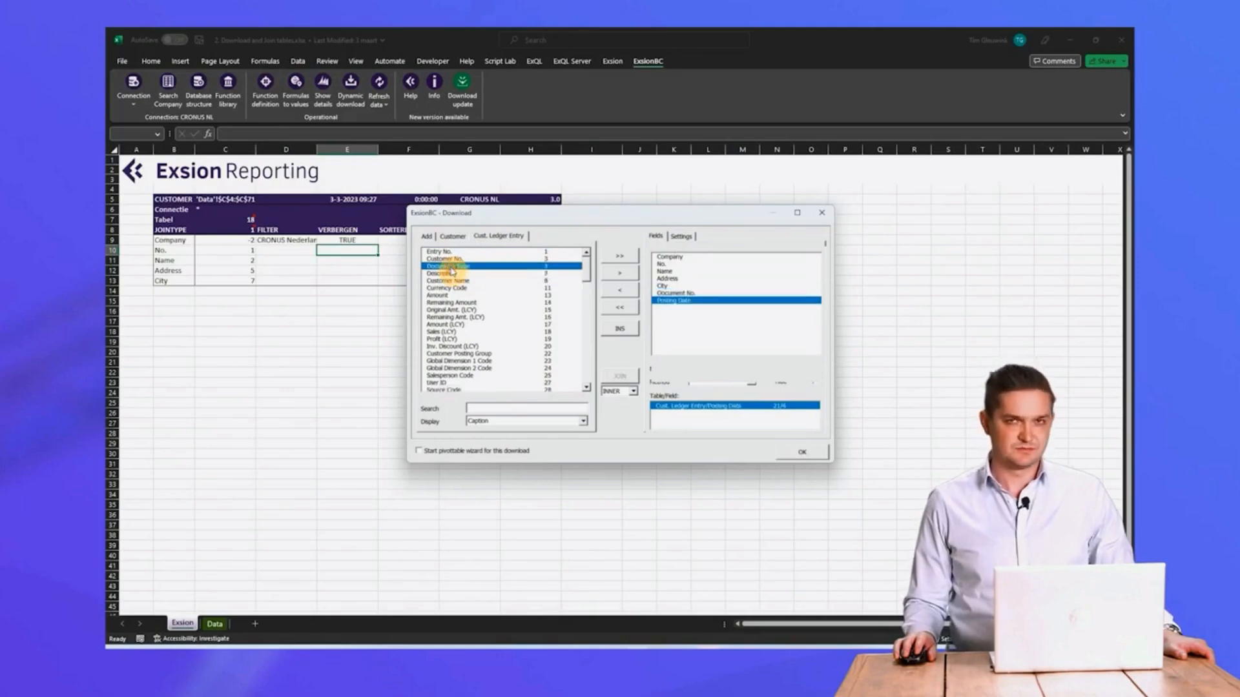
# Step: Add the Due Date field from Cust. Ledger Entry to the download's fields
pyautogui.click(586, 388)
pyautogui.click(586, 389)
pyautogui.click(587, 389)
pyautogui.click(580, 390)
pyautogui.click(586, 389)
pyautogui.click(586, 388)
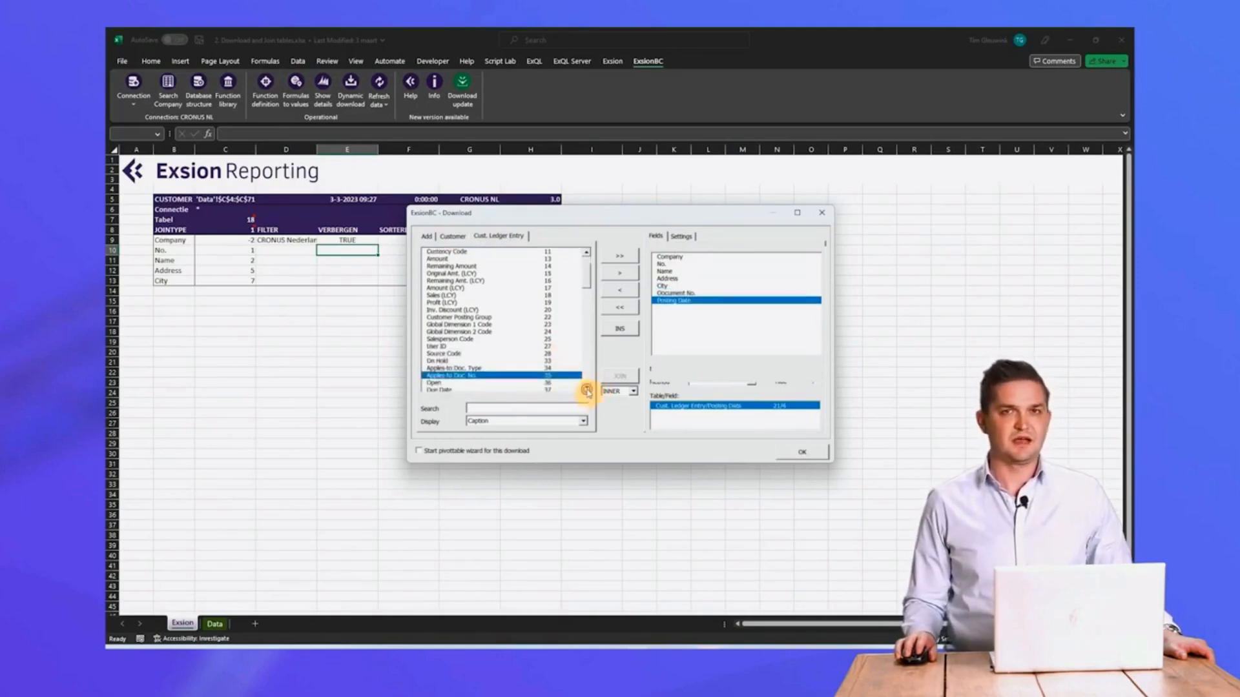
pyautogui.click(586, 389)
pyautogui.click(587, 390)
pyautogui.doubleClick(446, 375)
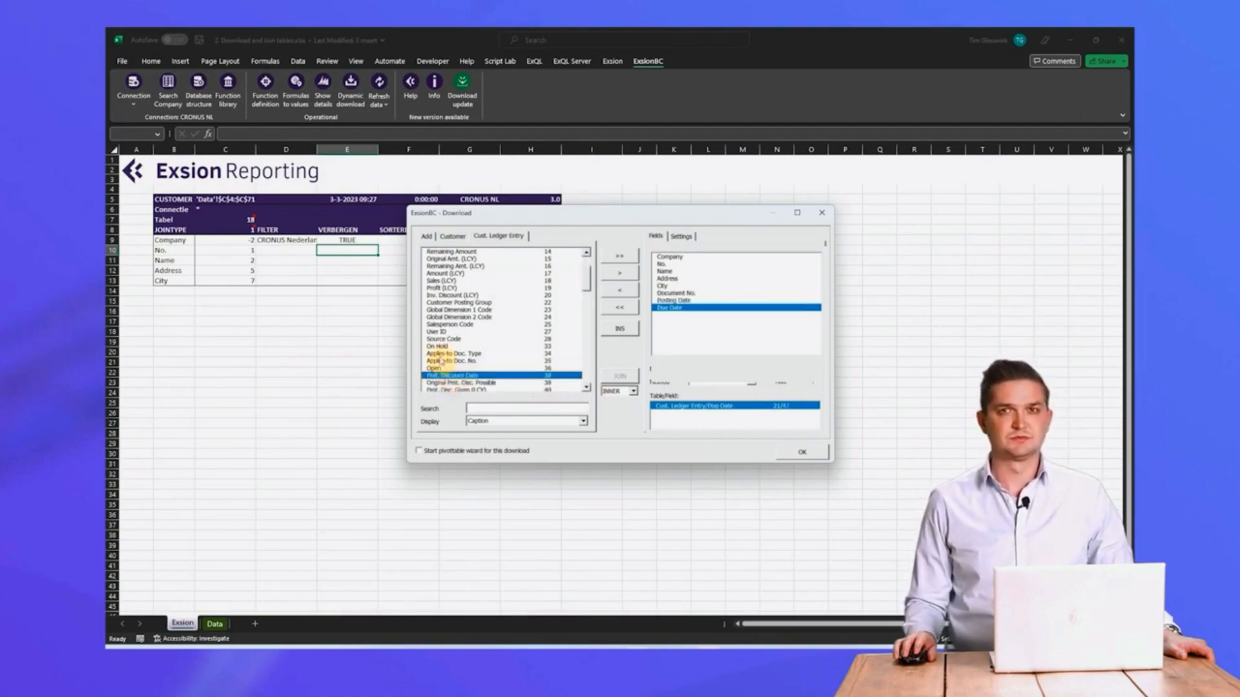
# Step: Add the Amount (LCY), Remaining Amt. (LCY) and Open fields from Cust. Ledger Entry and confirm the download definition
pyautogui.doubleClick(444, 273)
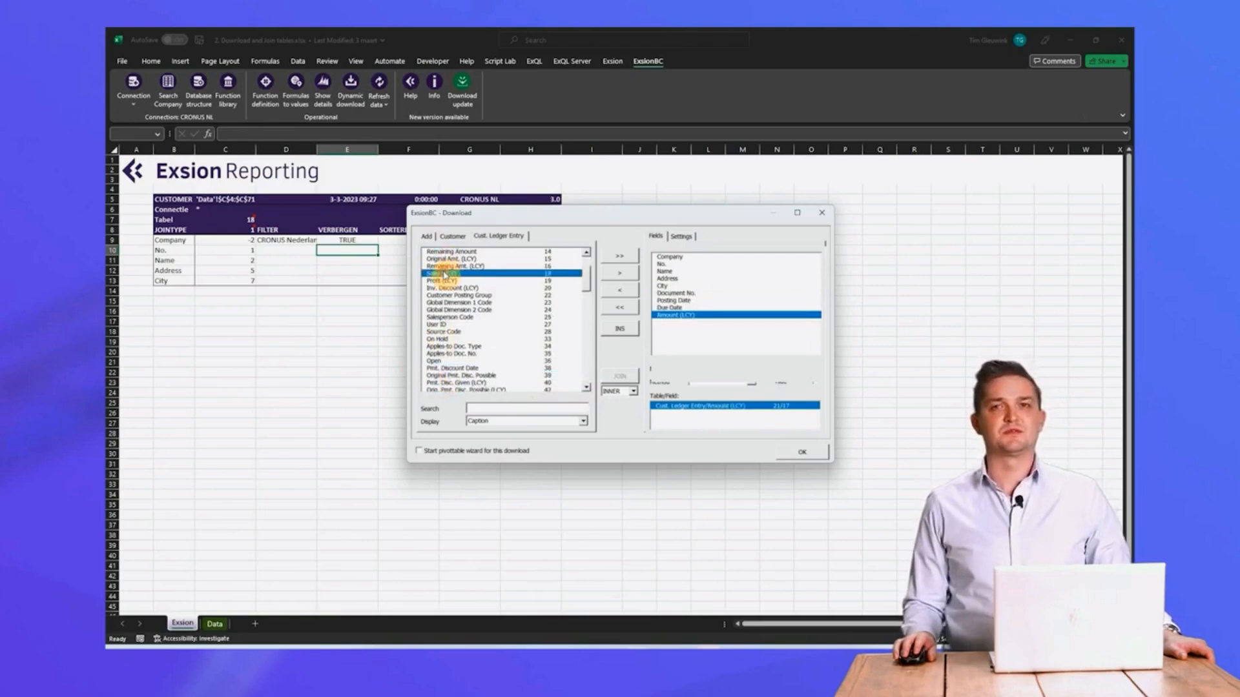
pyautogui.doubleClick(444, 266)
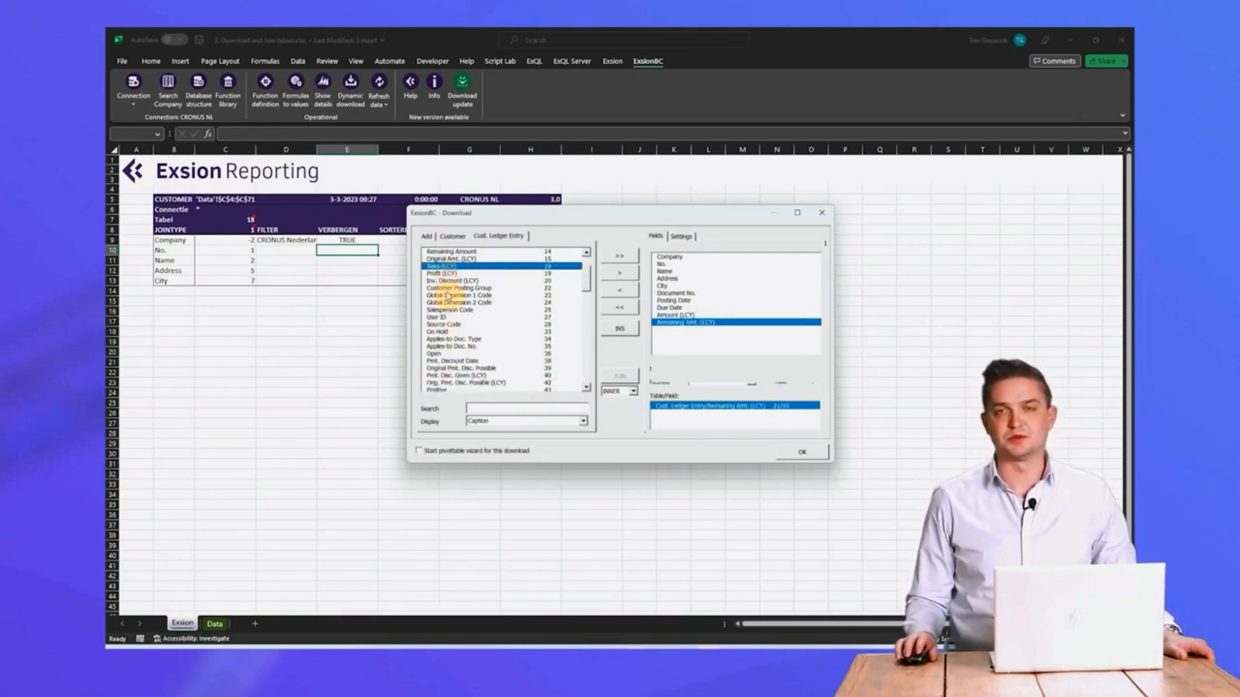
pyautogui.doubleClick(437, 354)
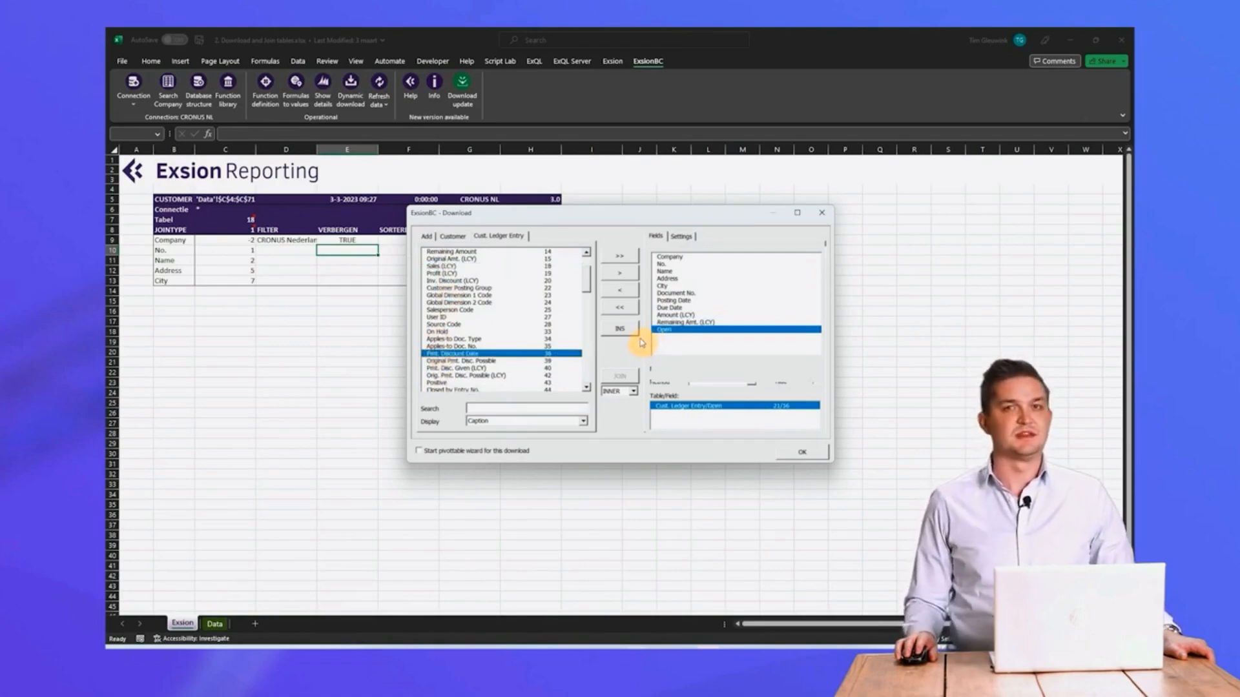
pyautogui.click(801, 452)
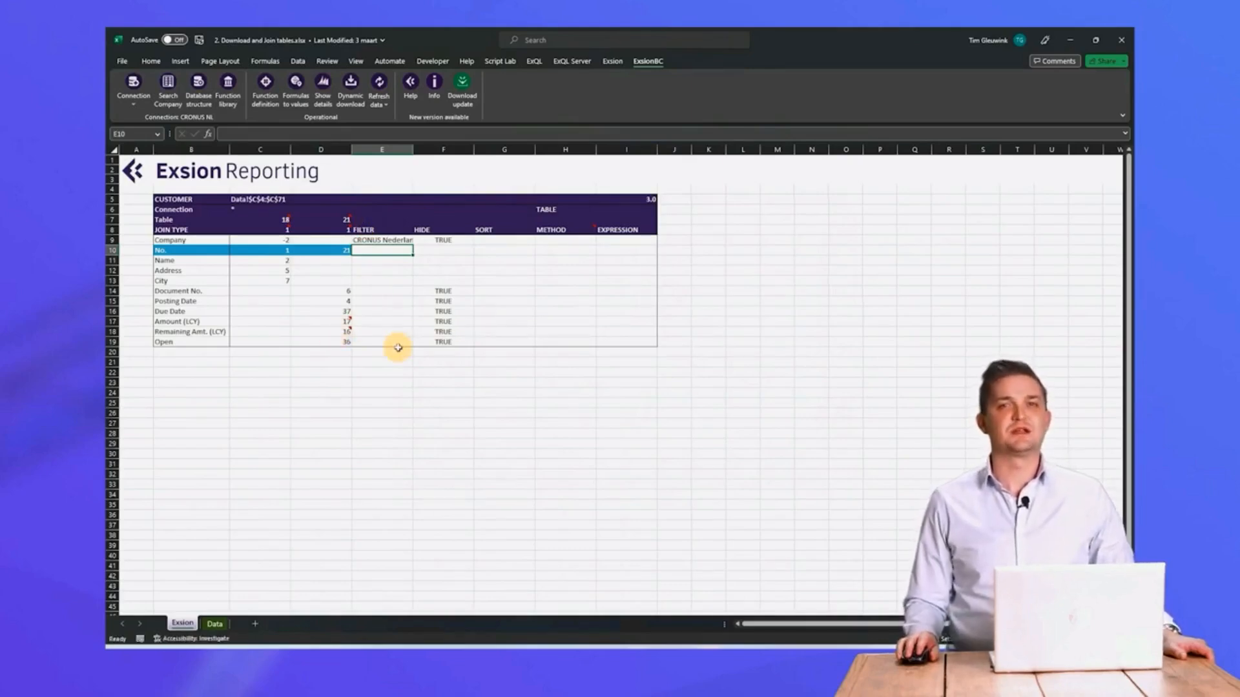
# Step: Clear the HIDE values for Document No. through Open (F14:F19) and set the Open field's FILTER in E19 to TRUE
pyautogui.moveTo(443, 291); pyautogui.dragTo(443, 337)
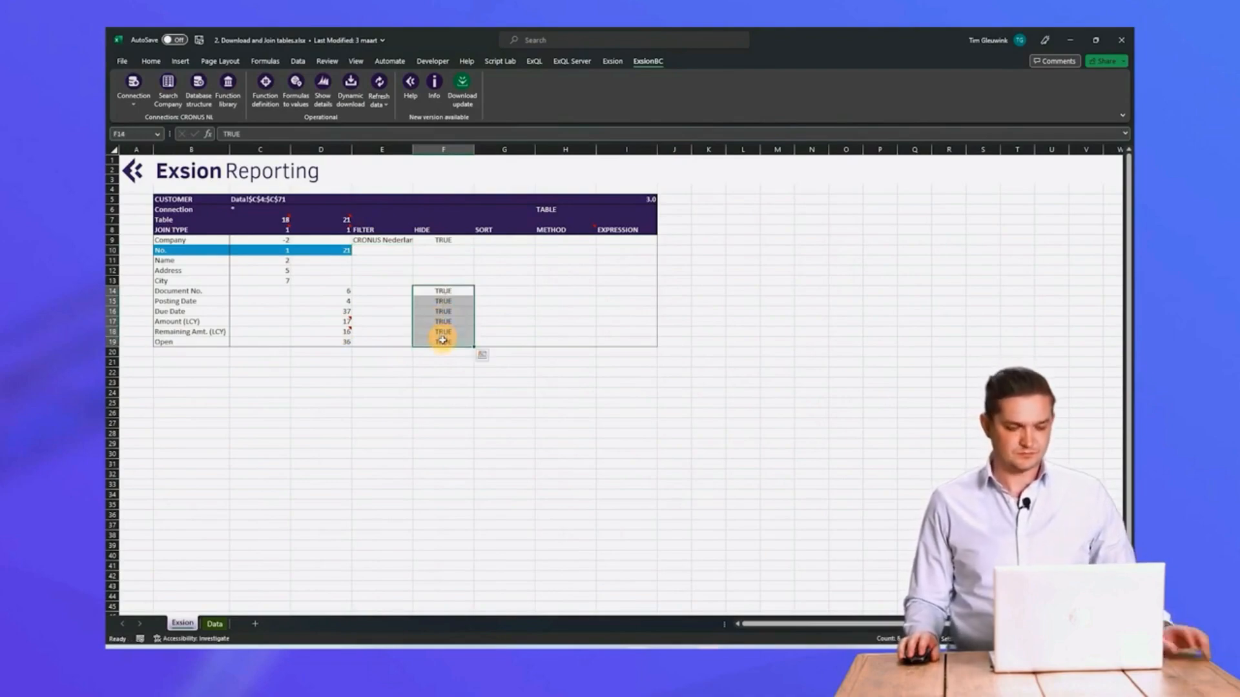
pyautogui.press('Delete')
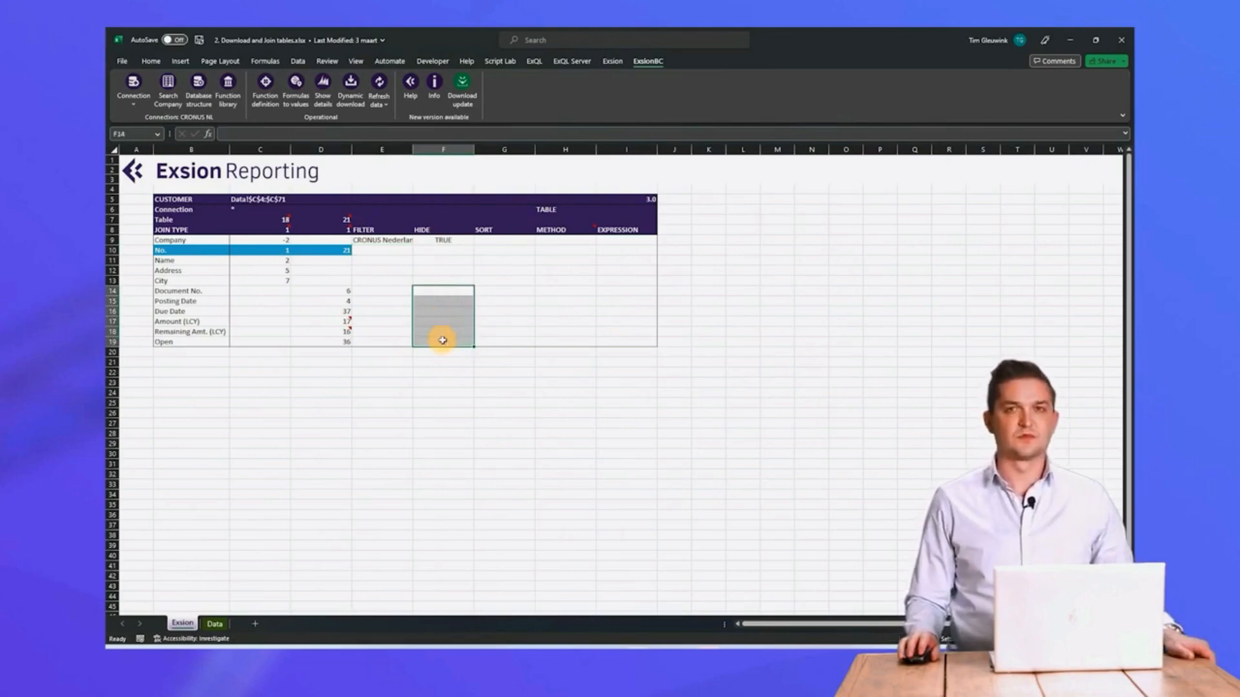
pyautogui.click(394, 339)
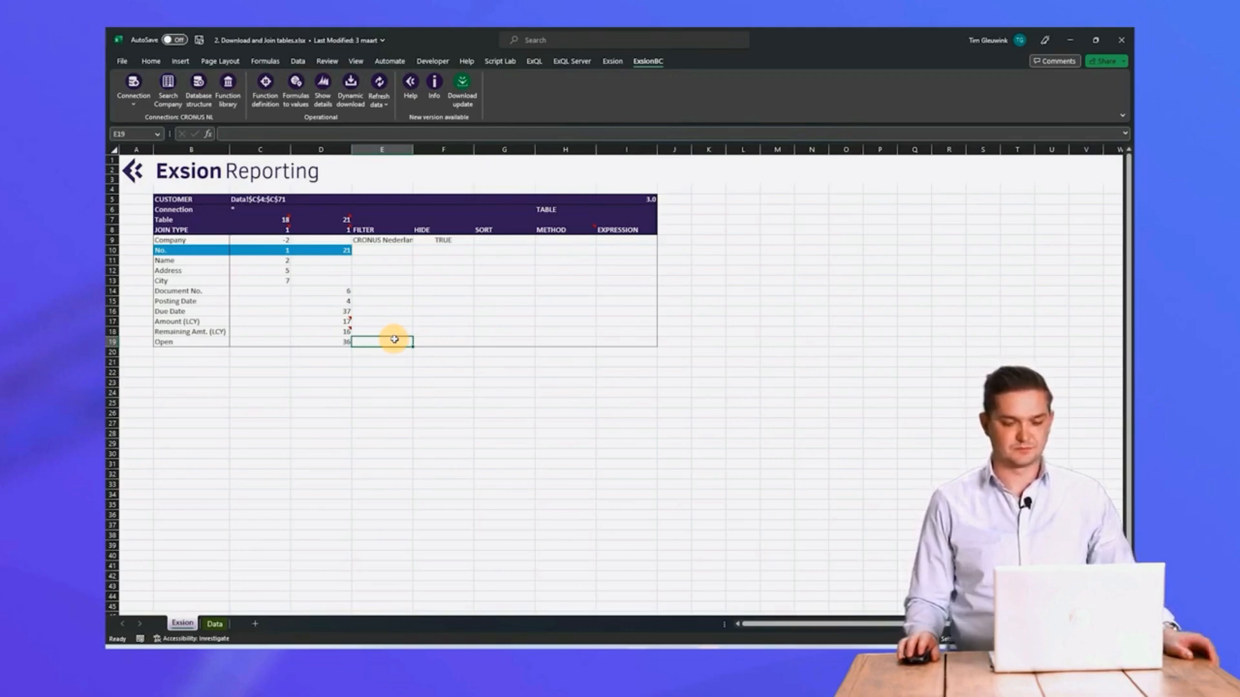
pyautogui.write('TRUE')
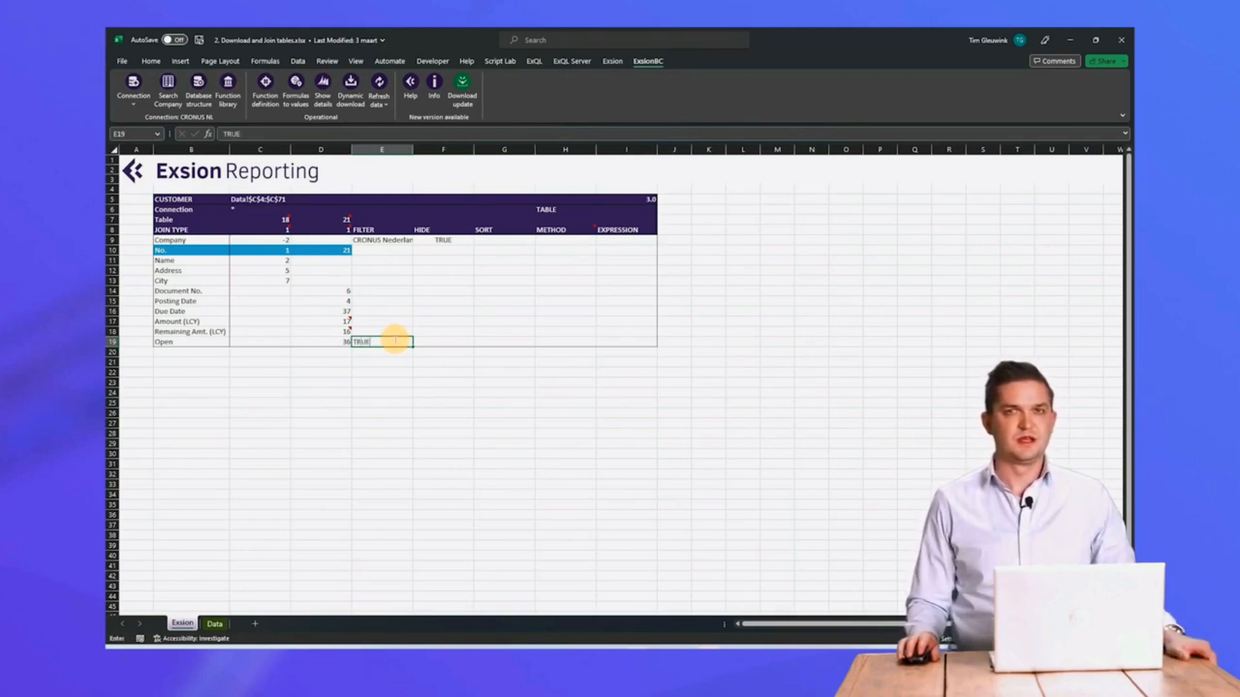
pyautogui.click(444, 354)
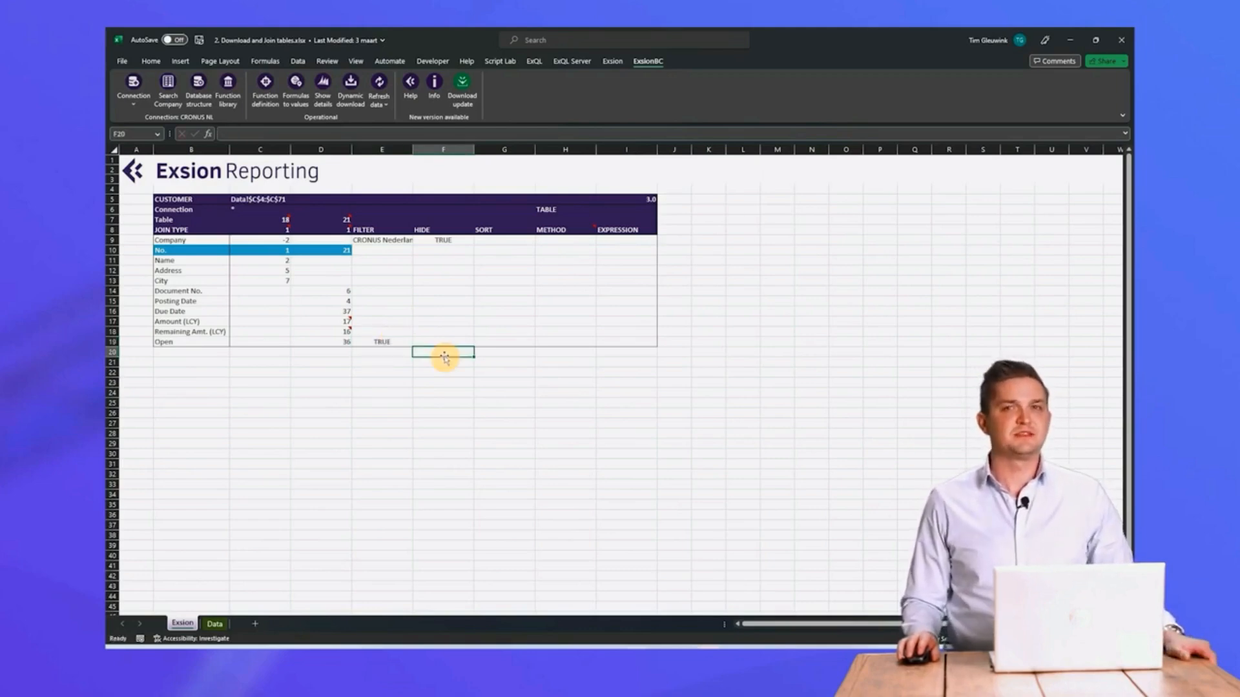
pyautogui.click(441, 341)
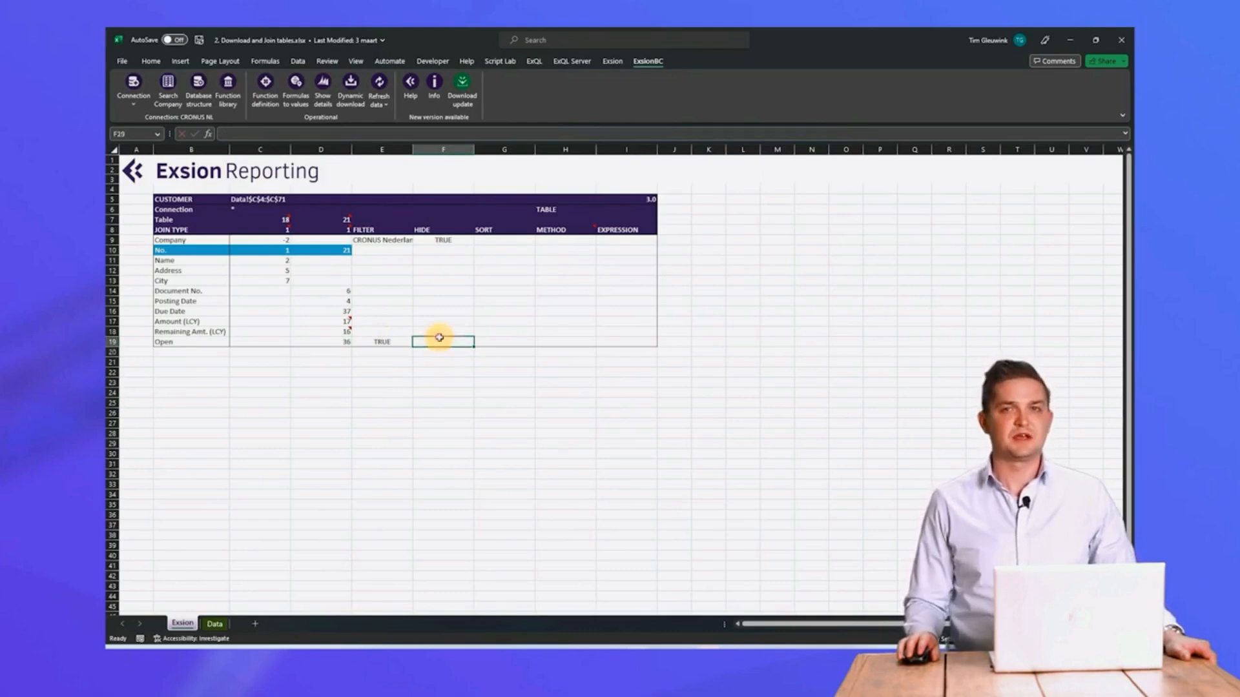
# Step: Refresh the joined customer download and open the Data sheet
pyautogui.click(390, 91)
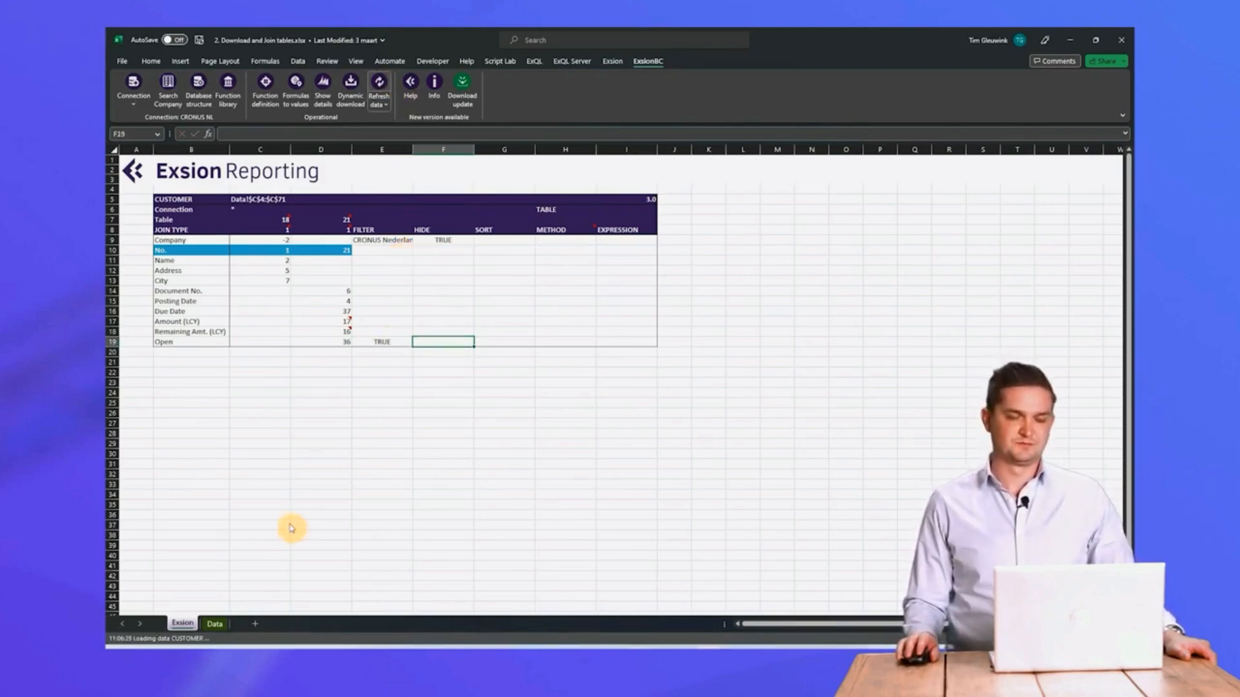
pyautogui.click(217, 625)
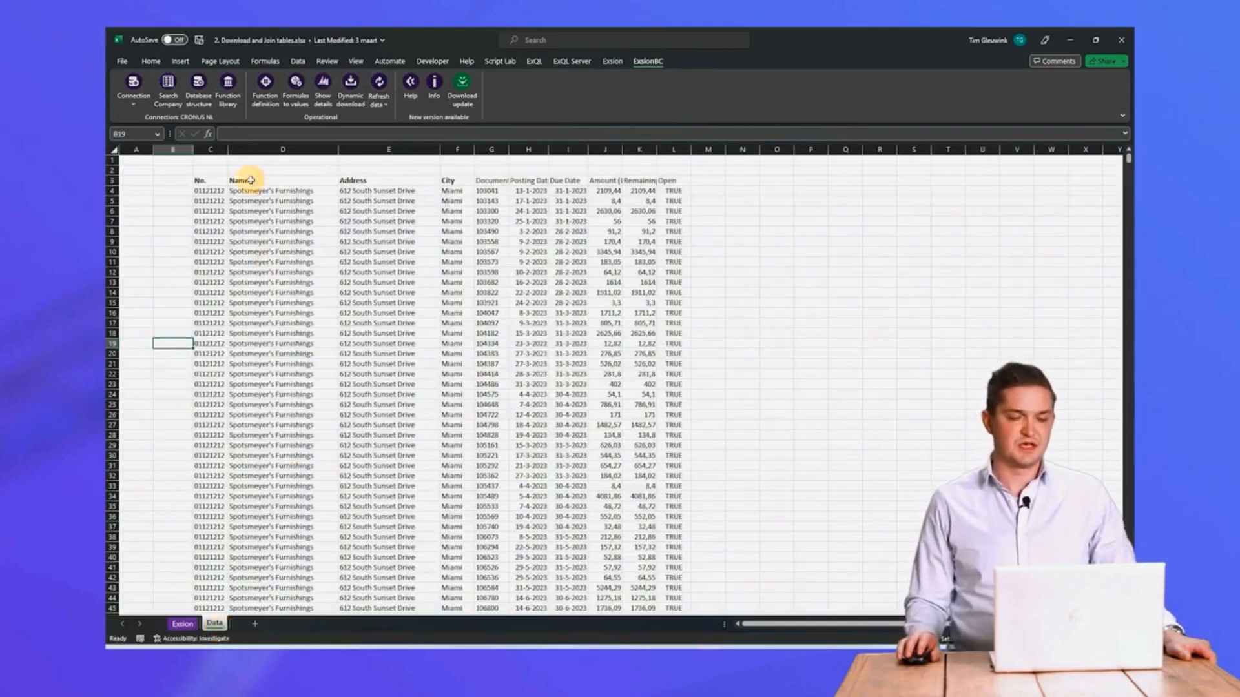
# Step: Examine the customer columns No. to City, and each ledger entry column from Document No. to Open on the Data sheet
pyautogui.moveTo(213, 181); pyautogui.dragTo(457, 312)
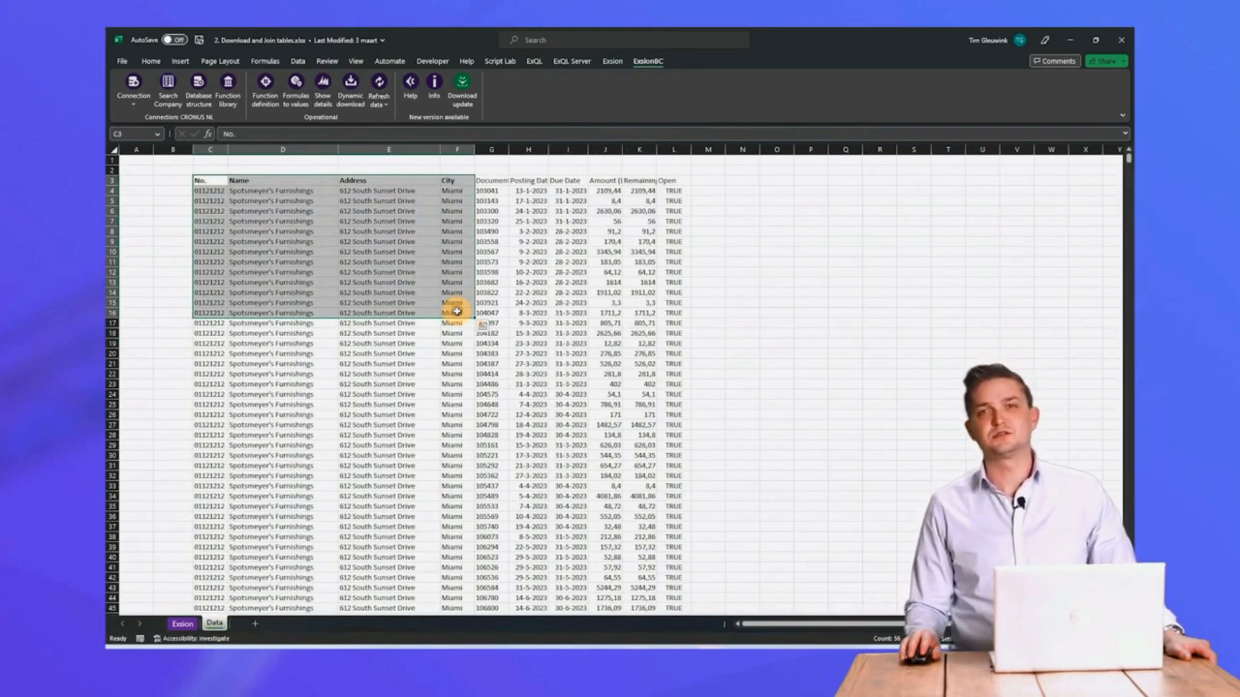
pyautogui.click(496, 143)
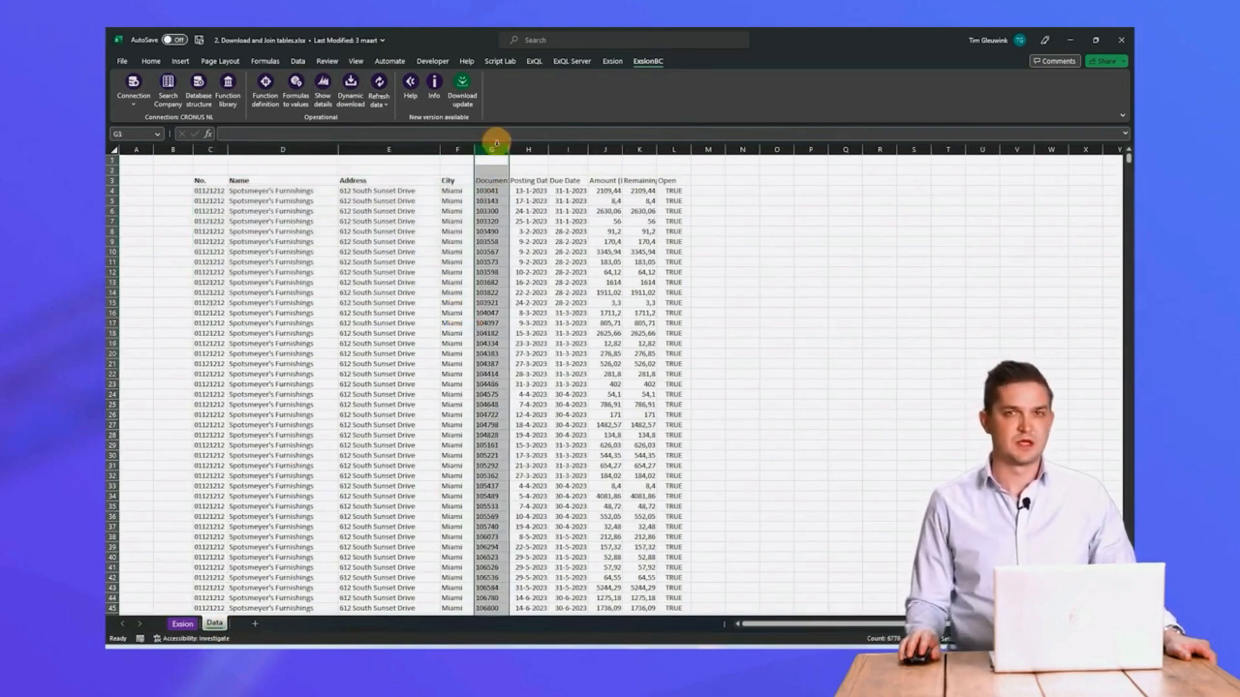
pyautogui.click(528, 144)
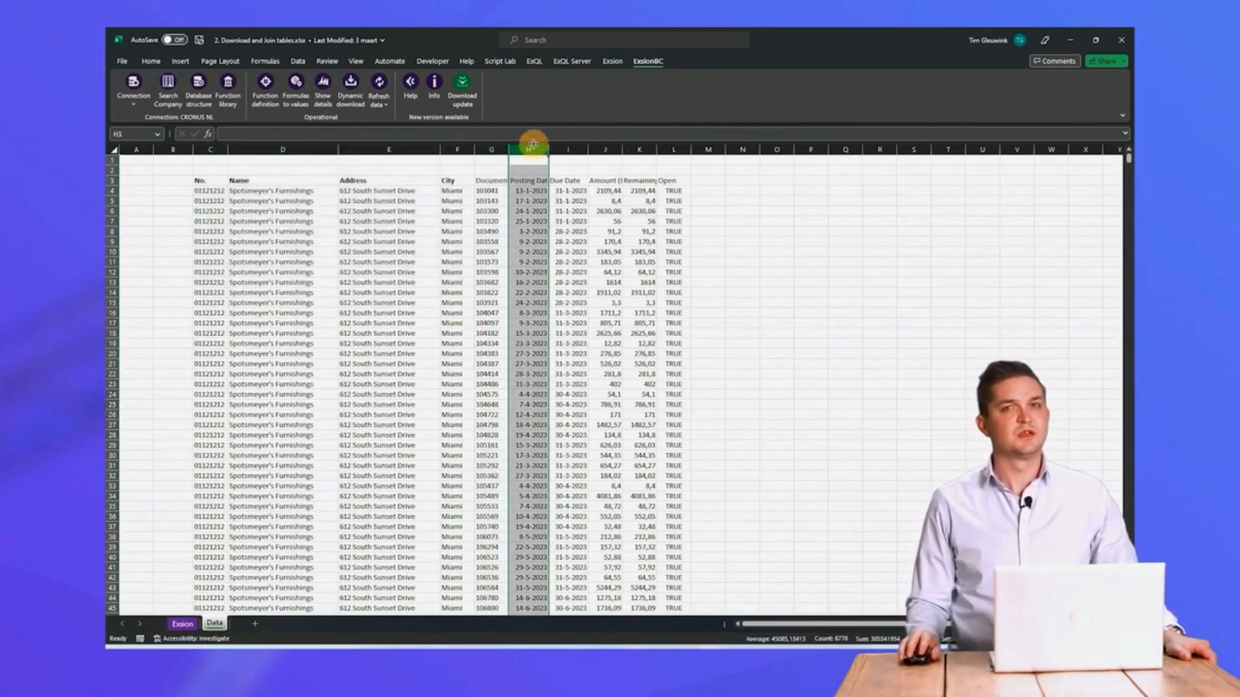
pyautogui.click(563, 147)
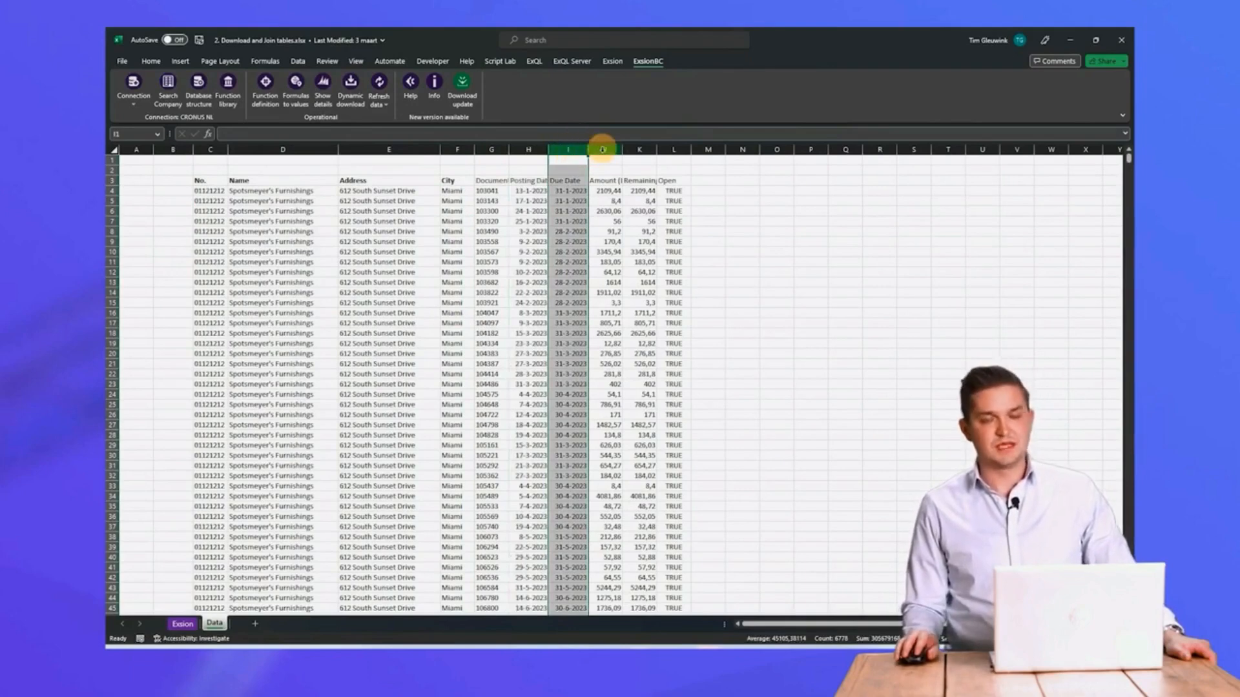
pyautogui.click(607, 148)
pyautogui.click(641, 149)
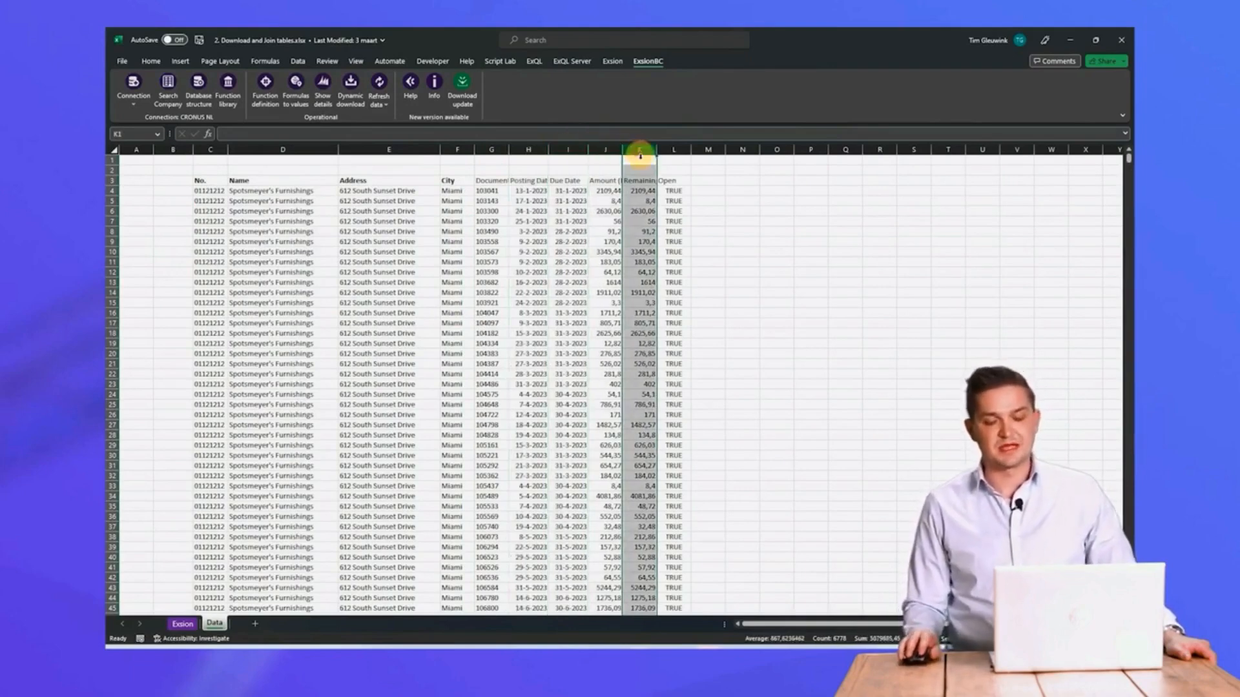
pyautogui.click(673, 148)
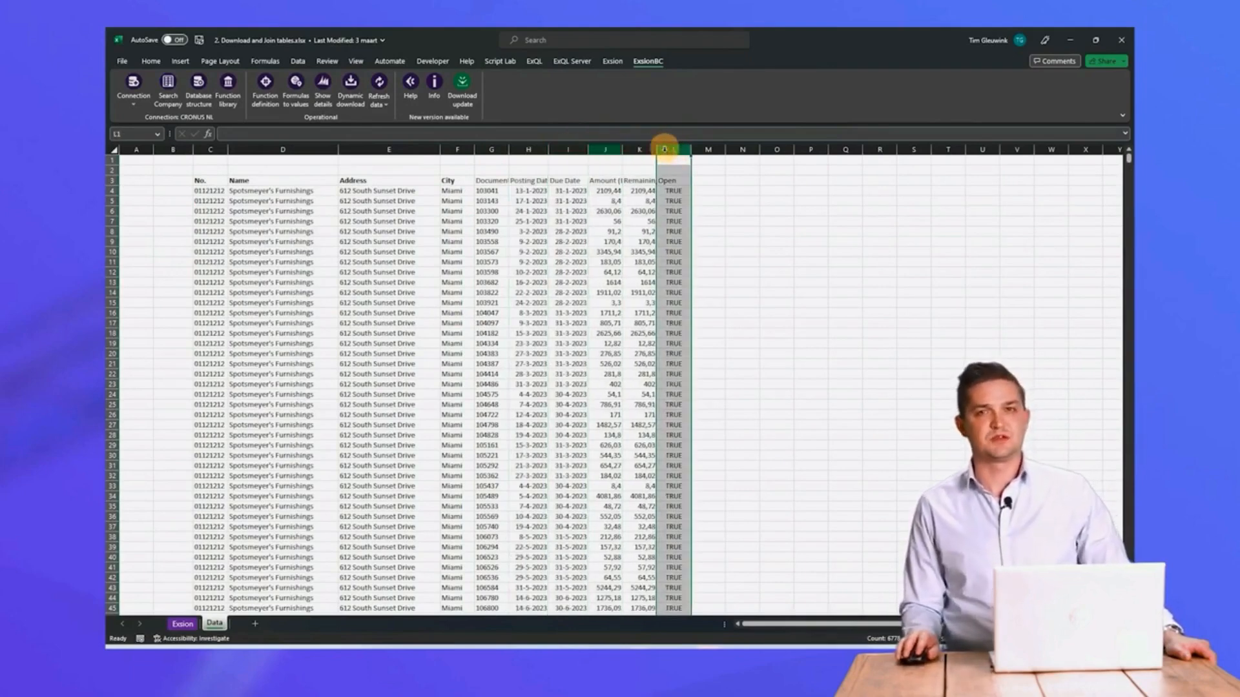
# Step: Auto-fit the widths of columns G to L, holding the ledger entry fields, on the Data sheet
pyautogui.click(489, 150)
pyautogui.moveTo(489, 150); pyautogui.dragTo(669, 149)
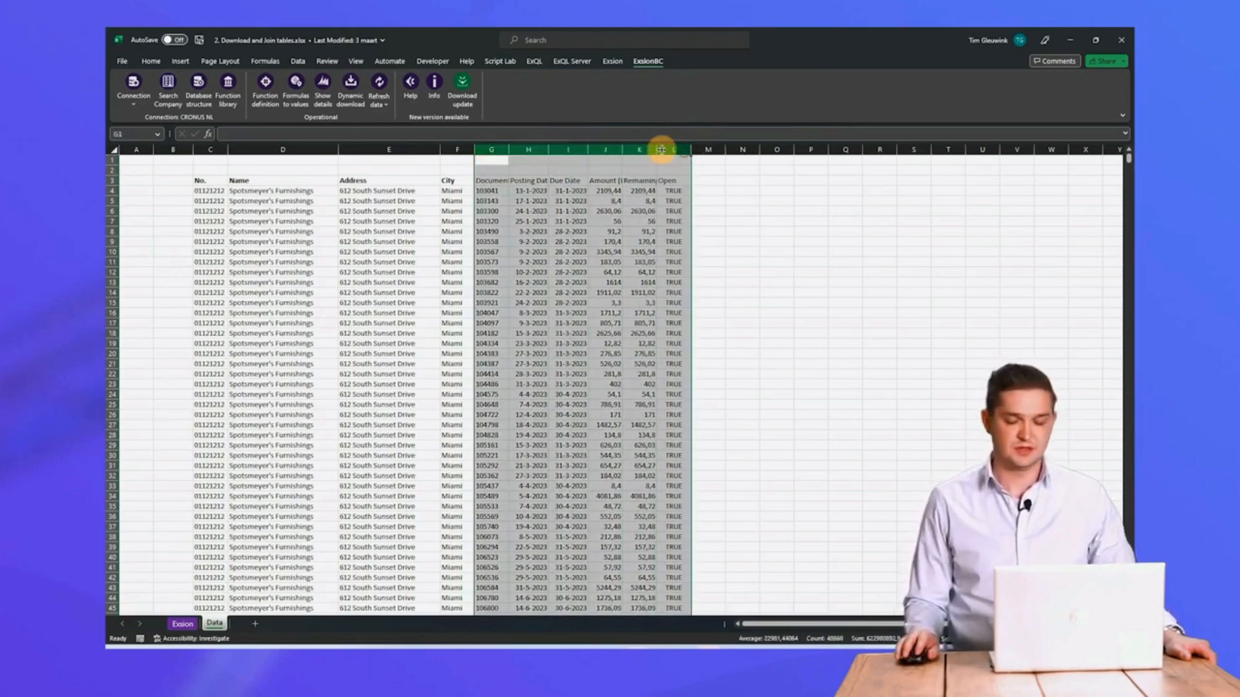
pyautogui.doubleClick(656, 149)
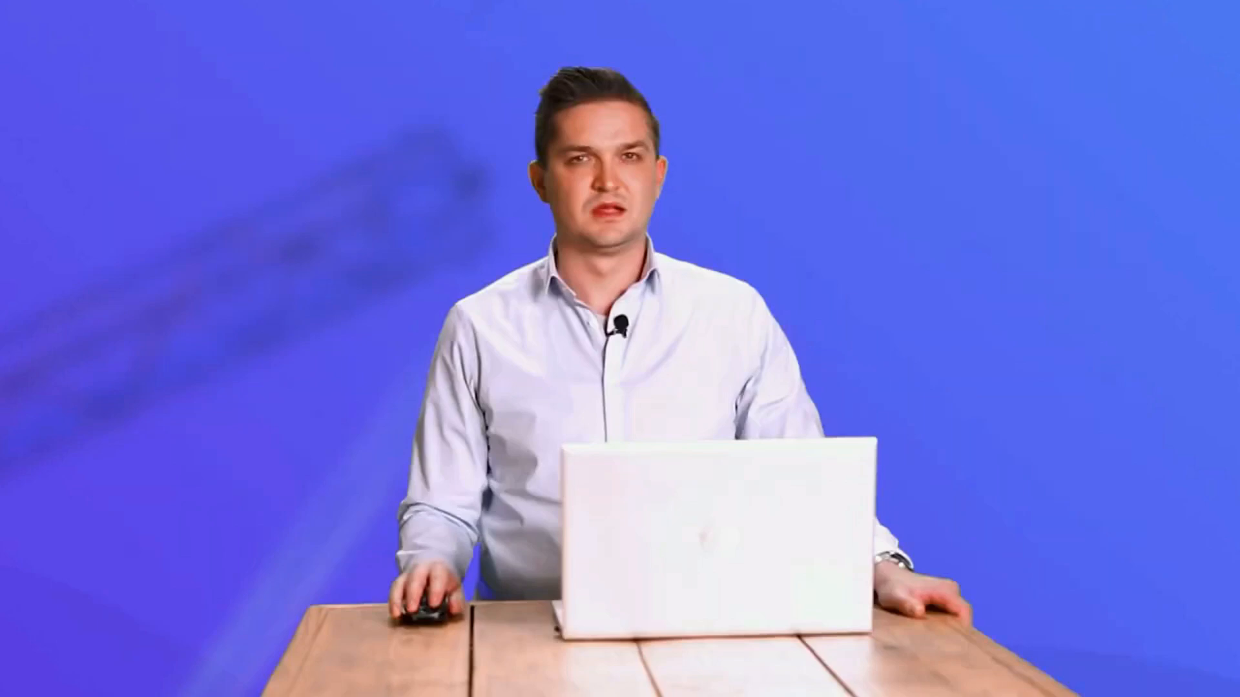